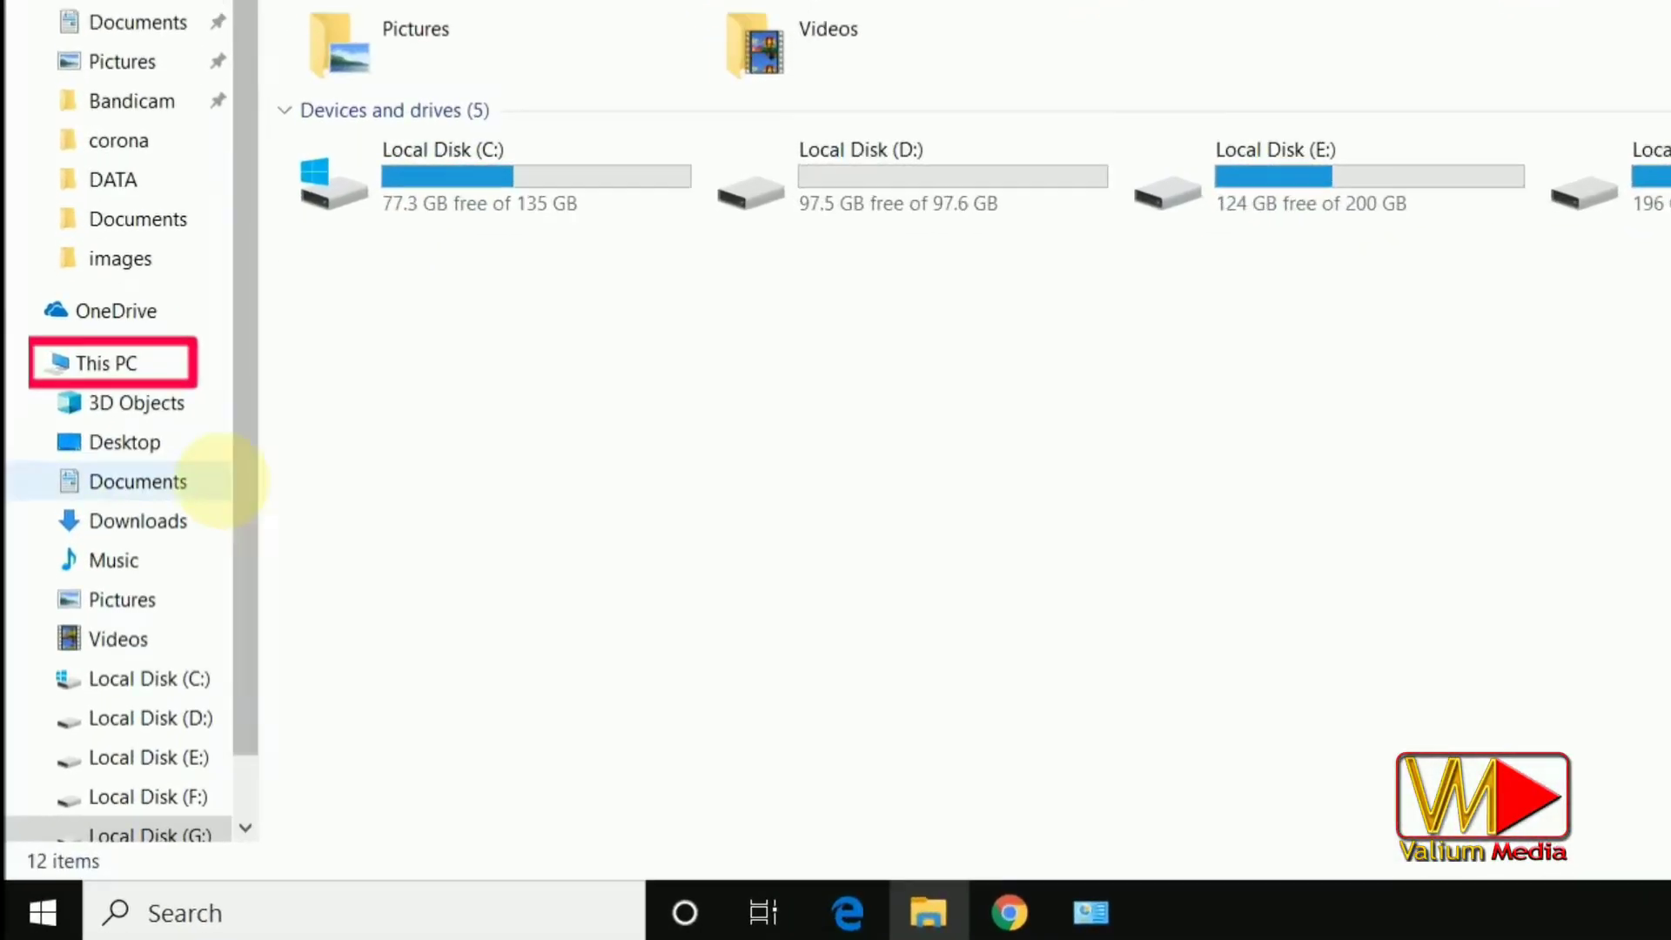
Bring up the context menu for This PC in the File Explorer navigation pane.
right_click(113, 333)
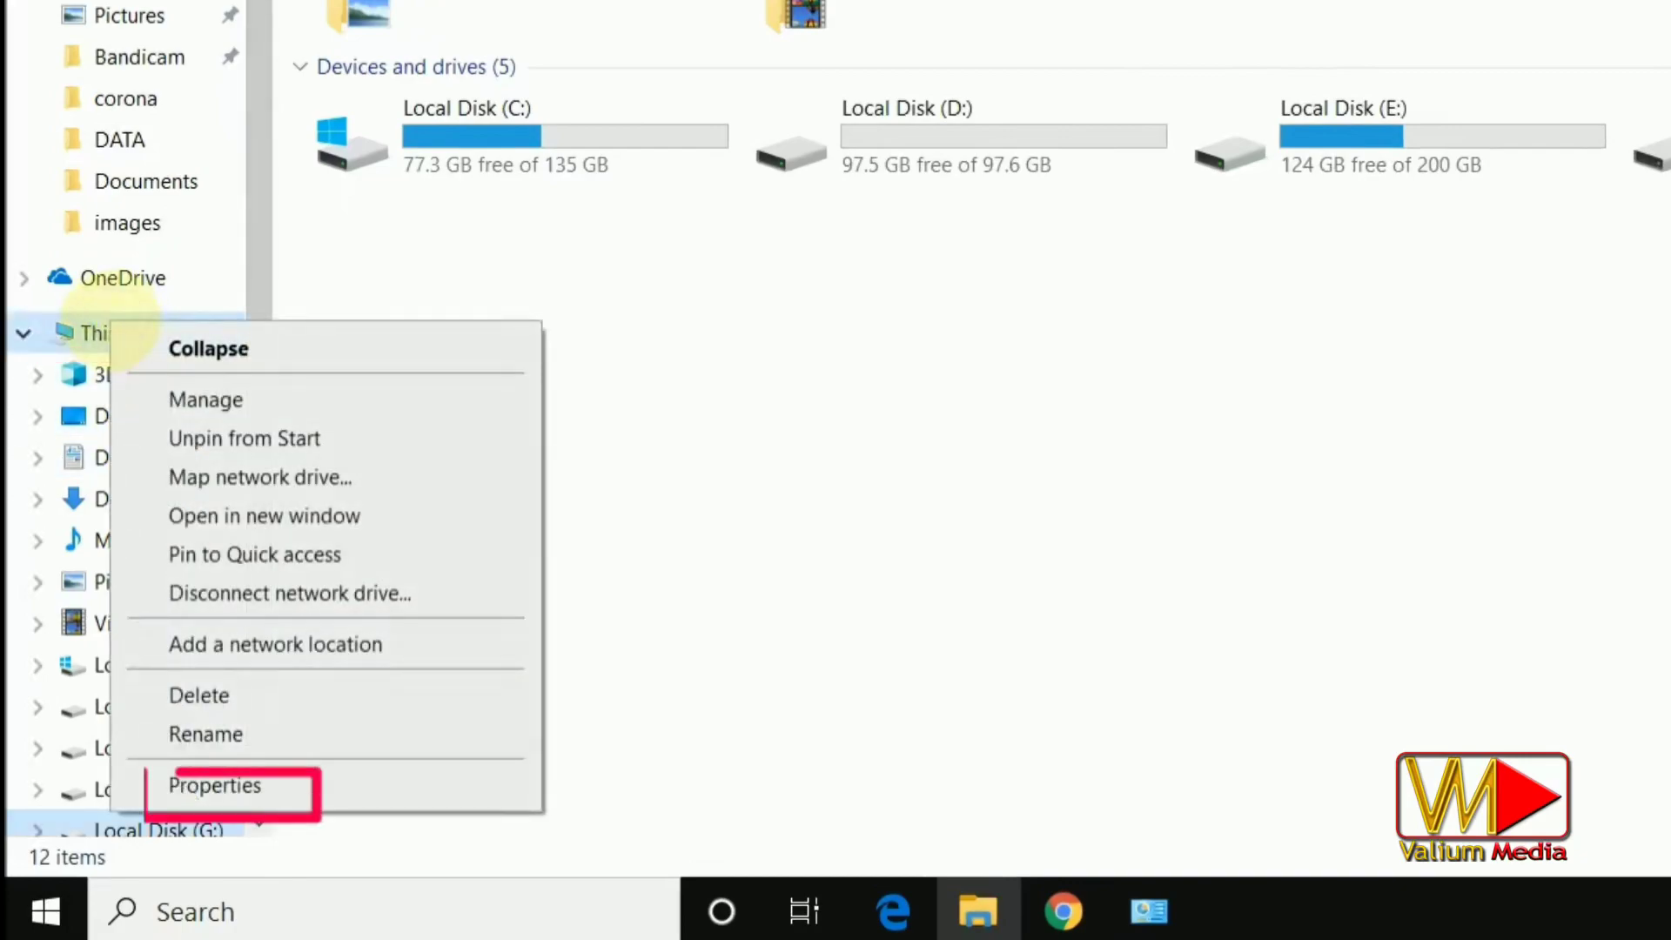
Open Advanced system settings and Performance Options' Advanced page showing the 2944 MB paging file.
left_click(228, 794)
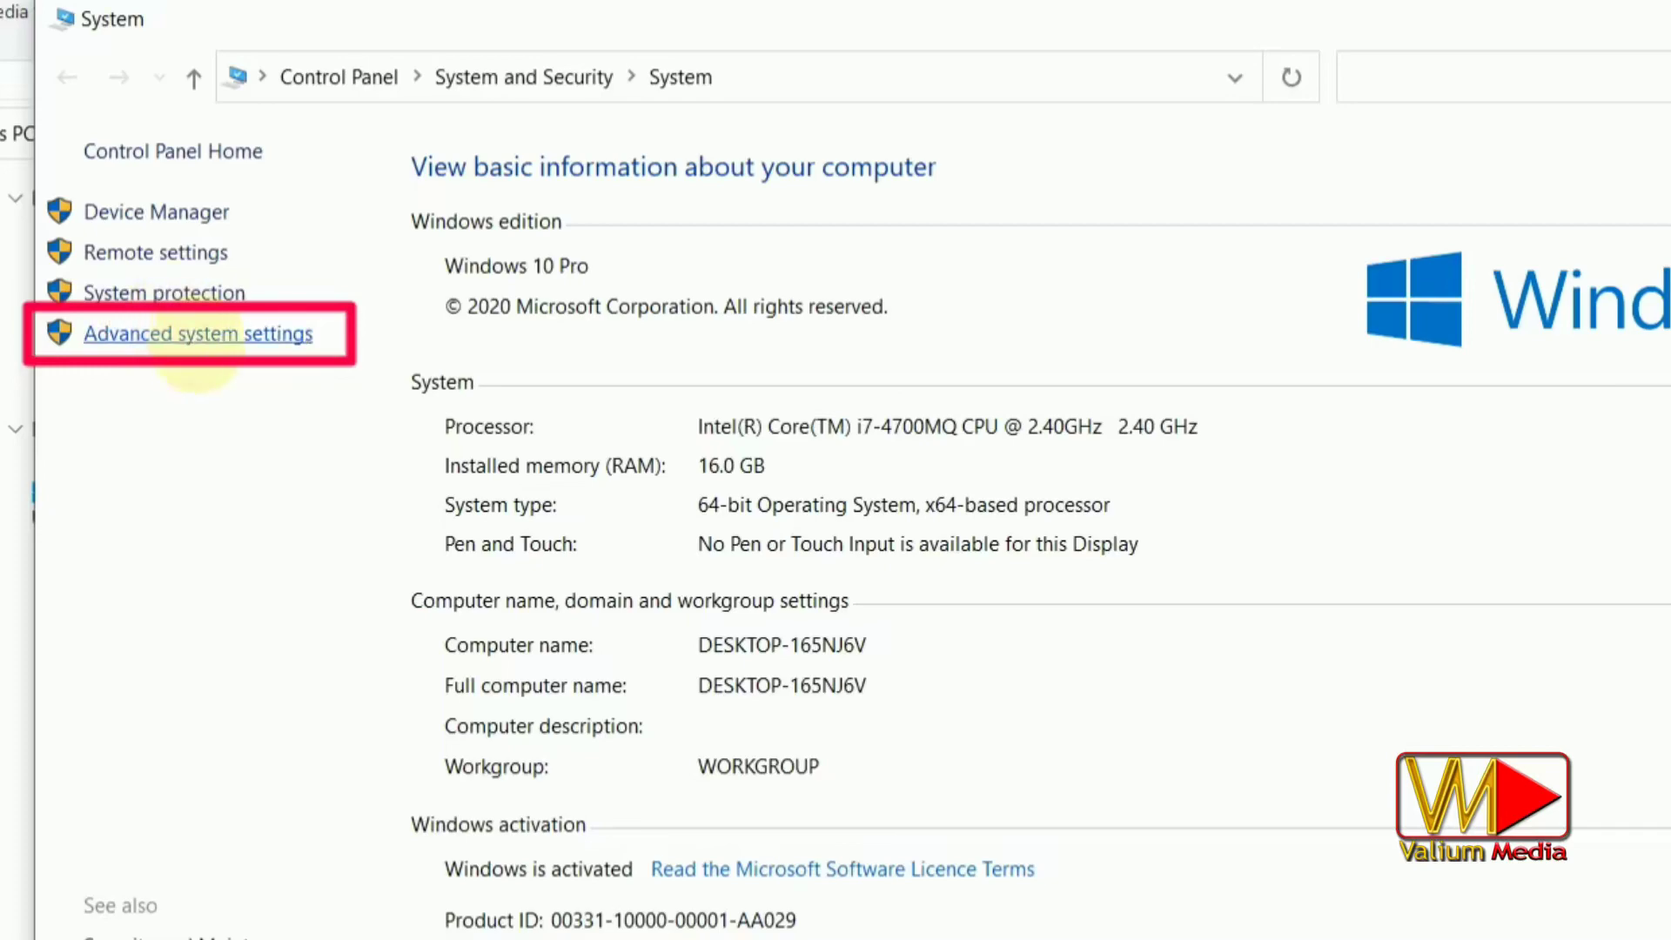
left_click(196, 334)
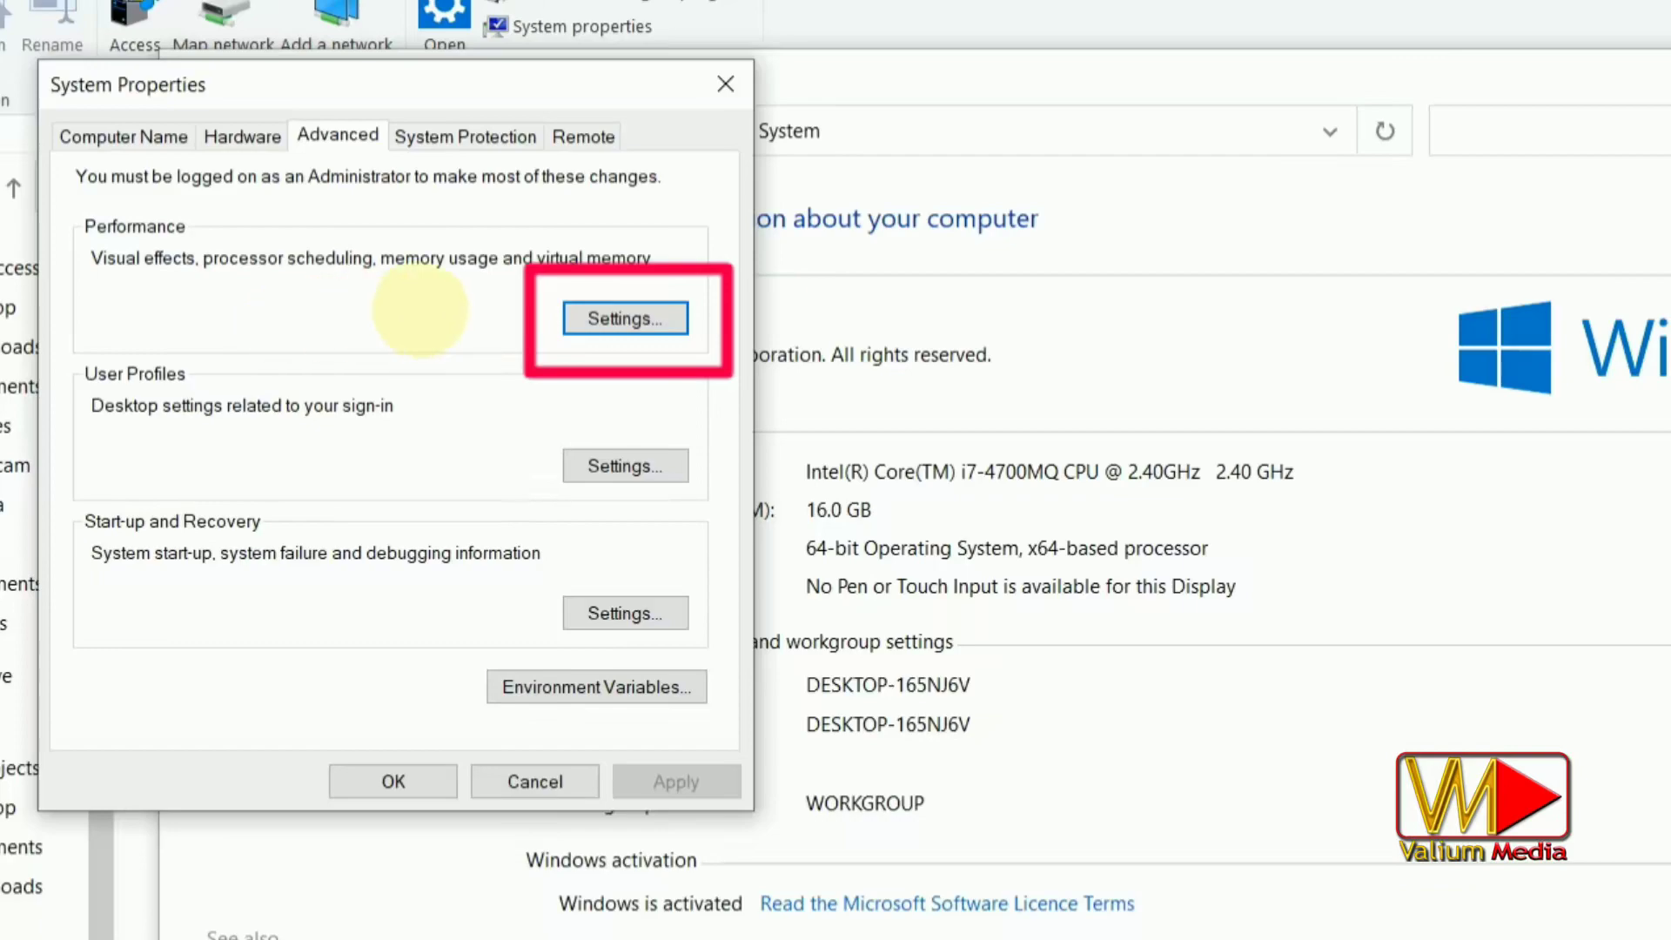
left_click(625, 318)
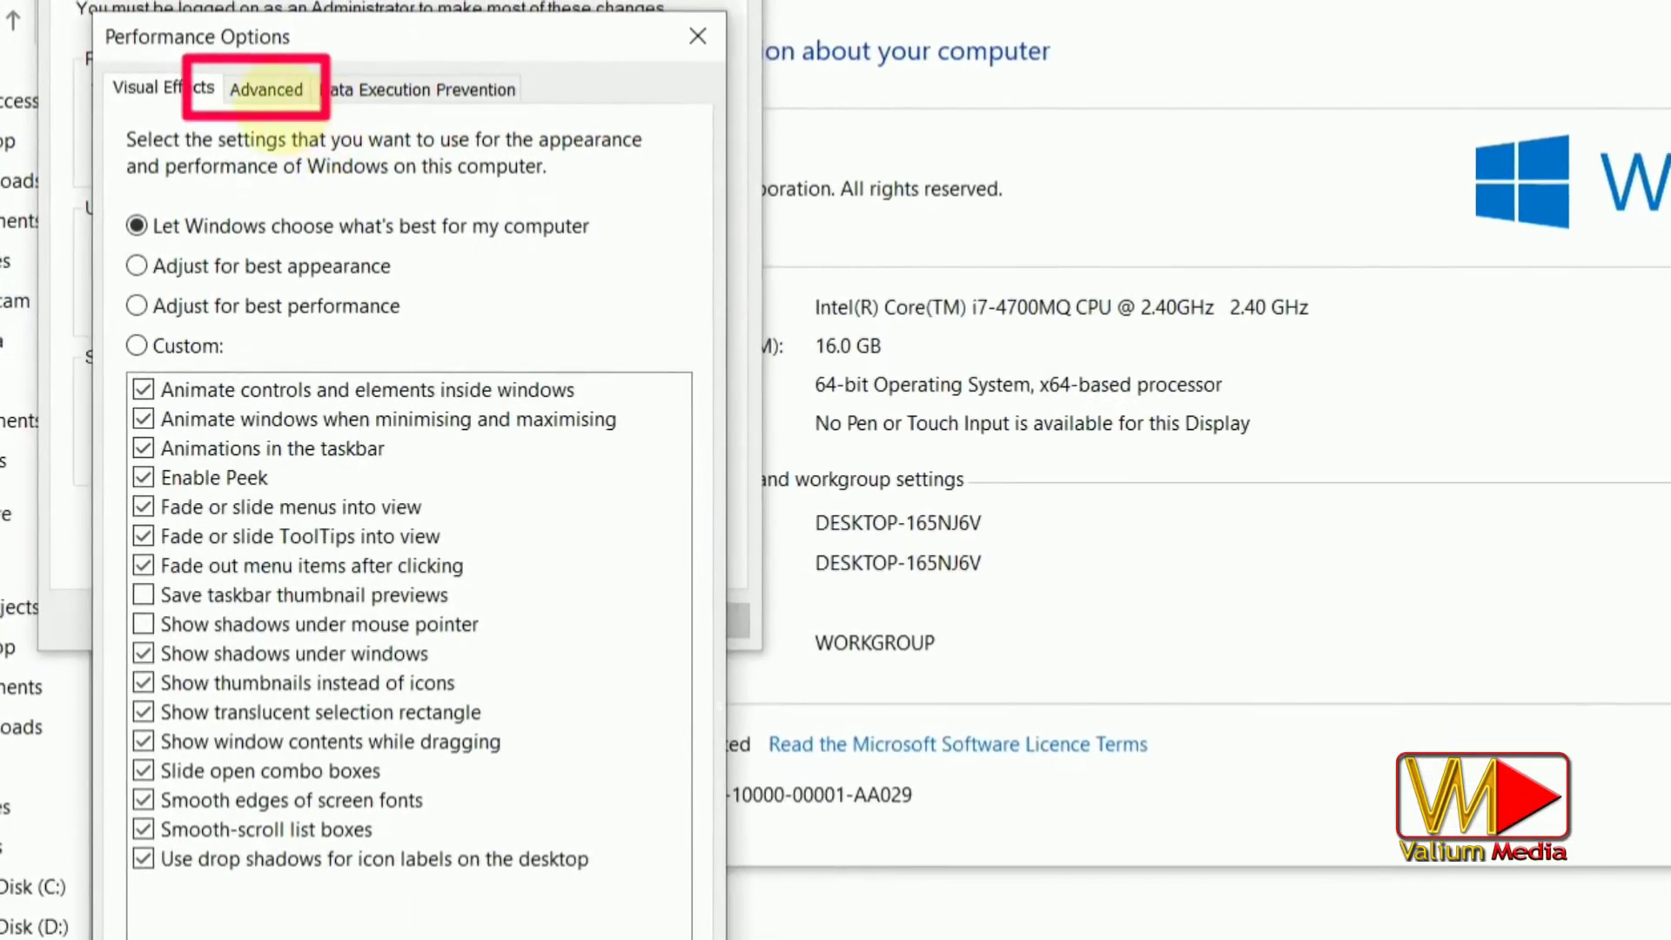
left_click(266, 91)
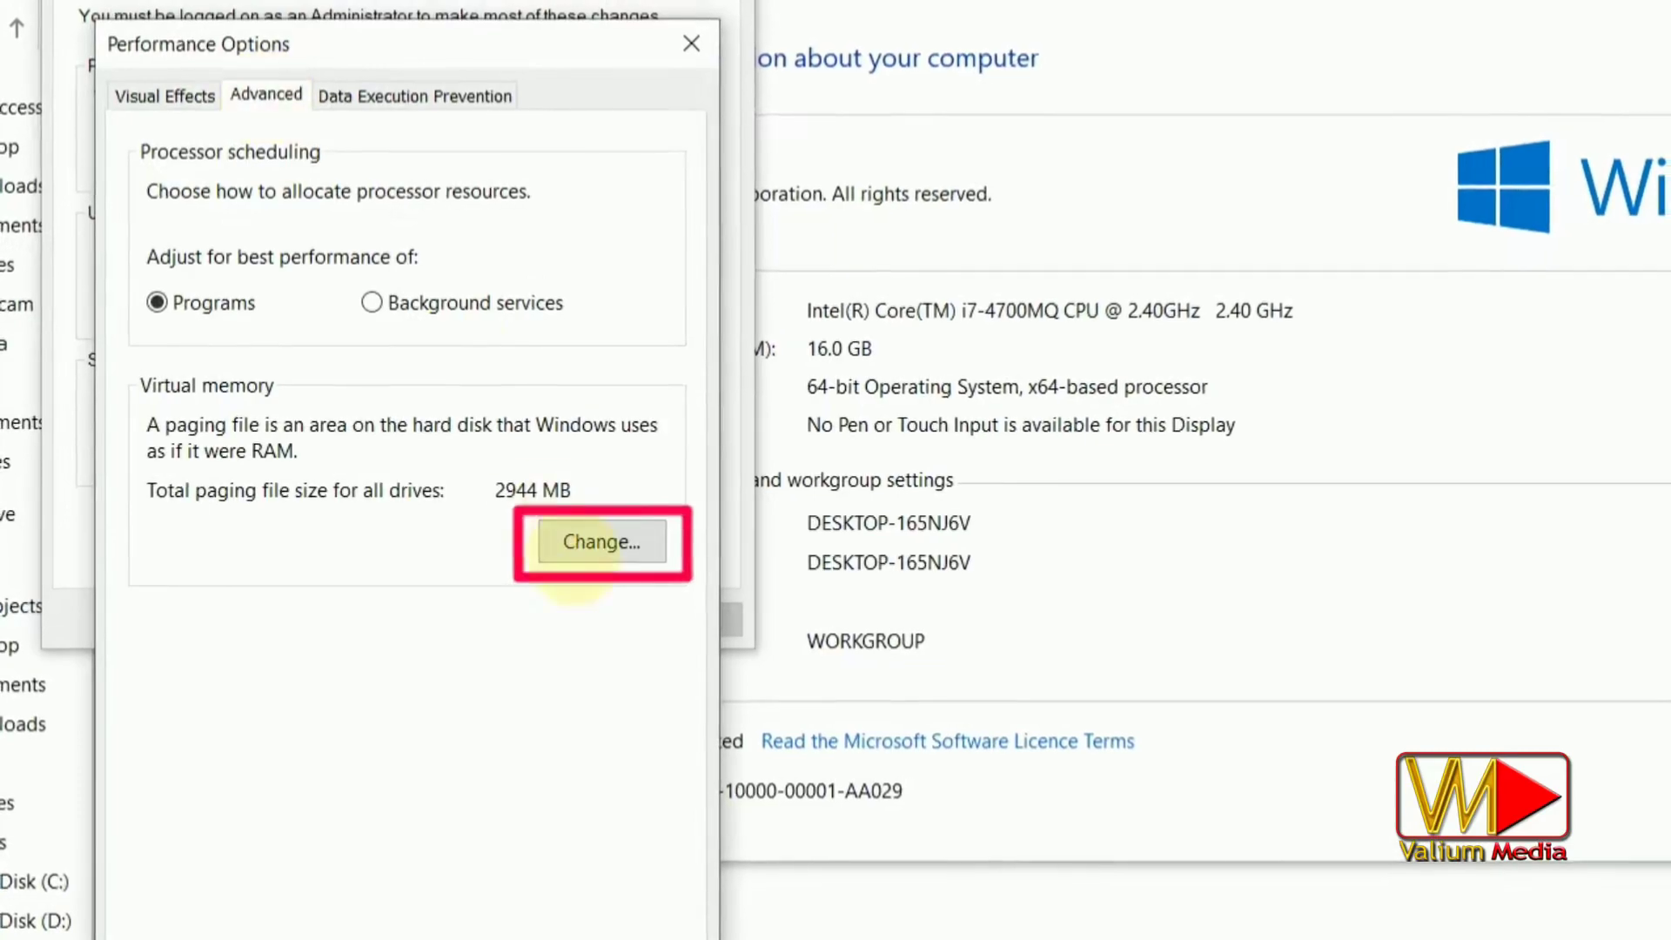
Turn off automatic paging file management and give C: 2933 MB initial, 2944 MB maximum.
left_click(572, 540)
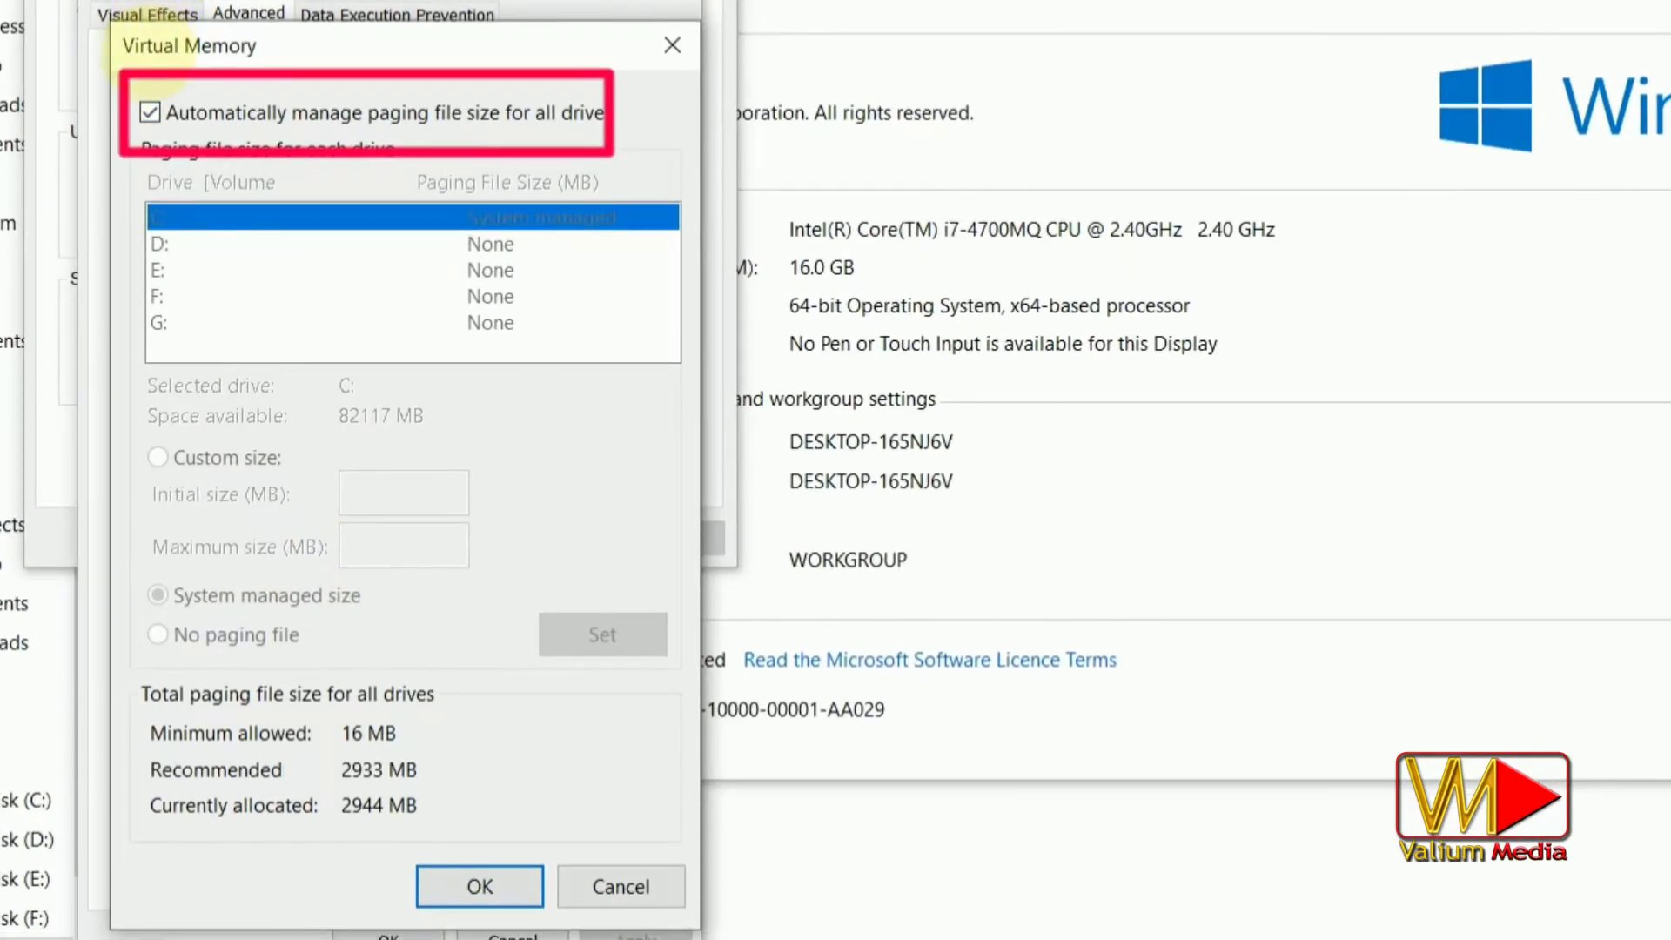
left_click(151, 112)
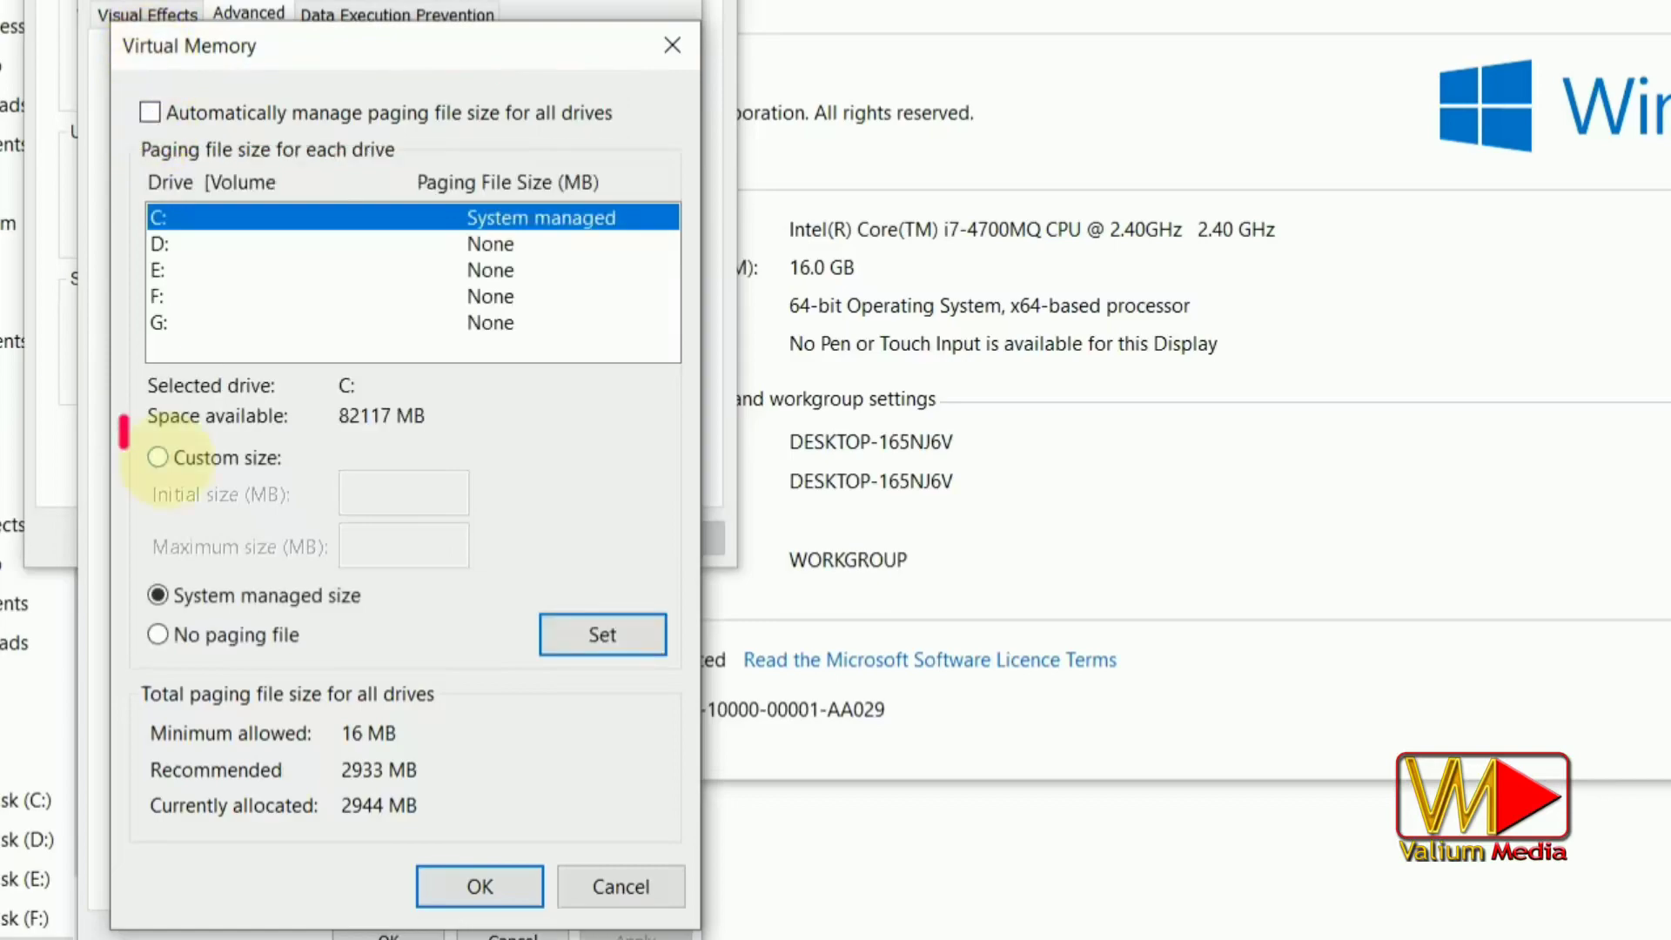
left_click(157, 457)
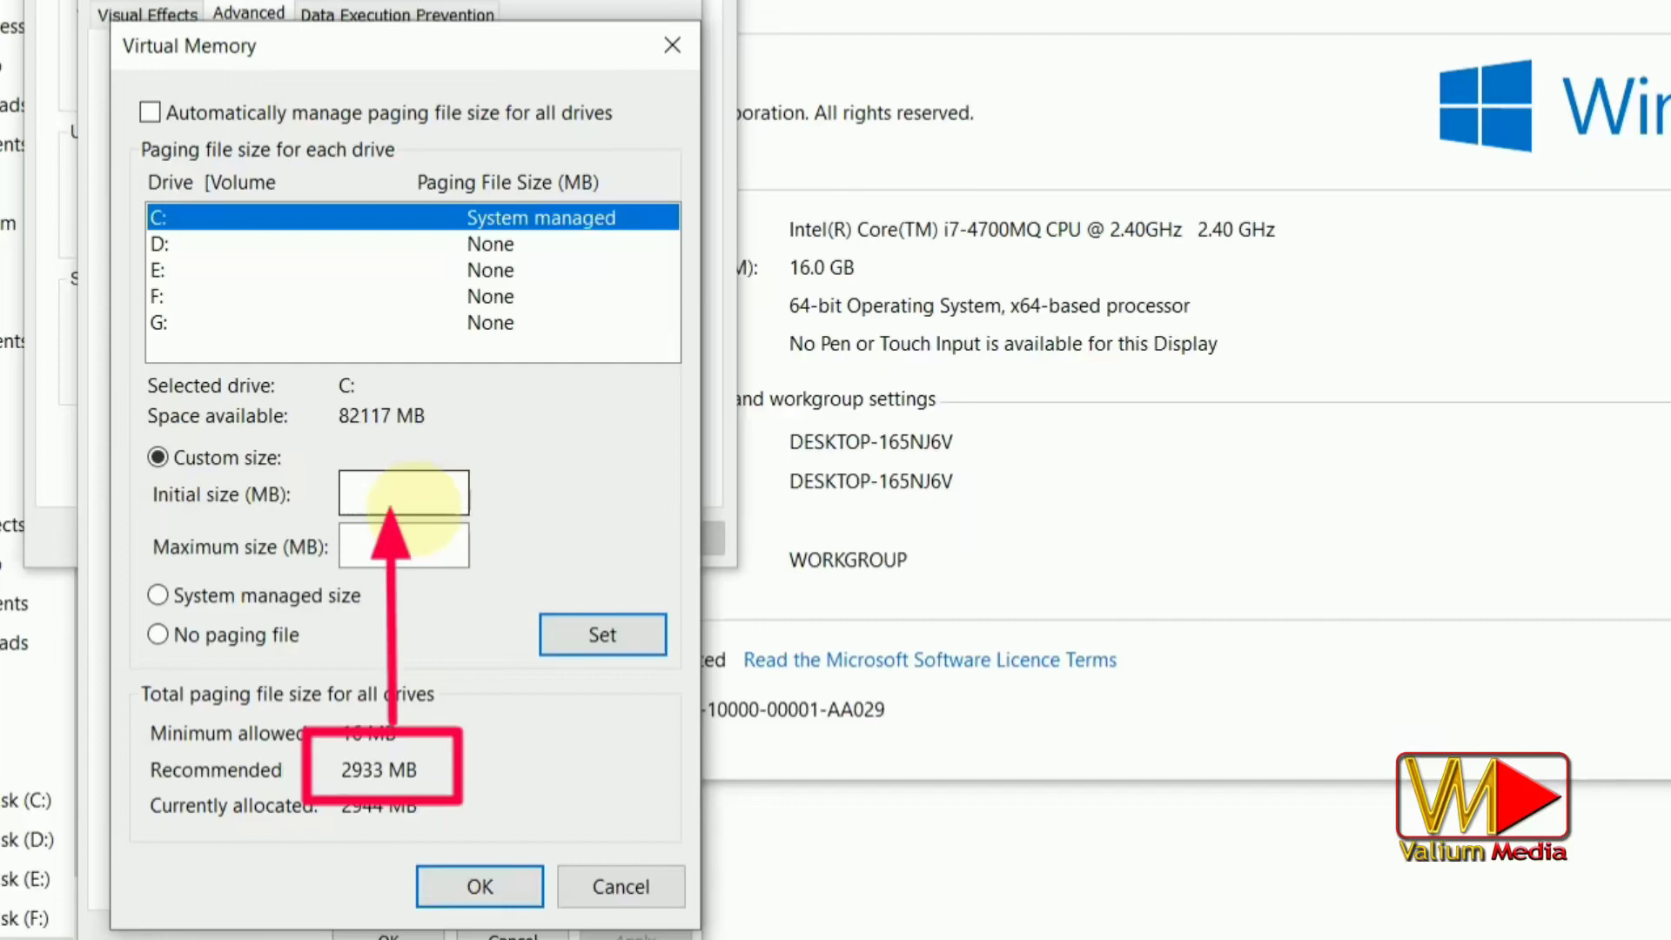
left_click(393, 496)
type("2")
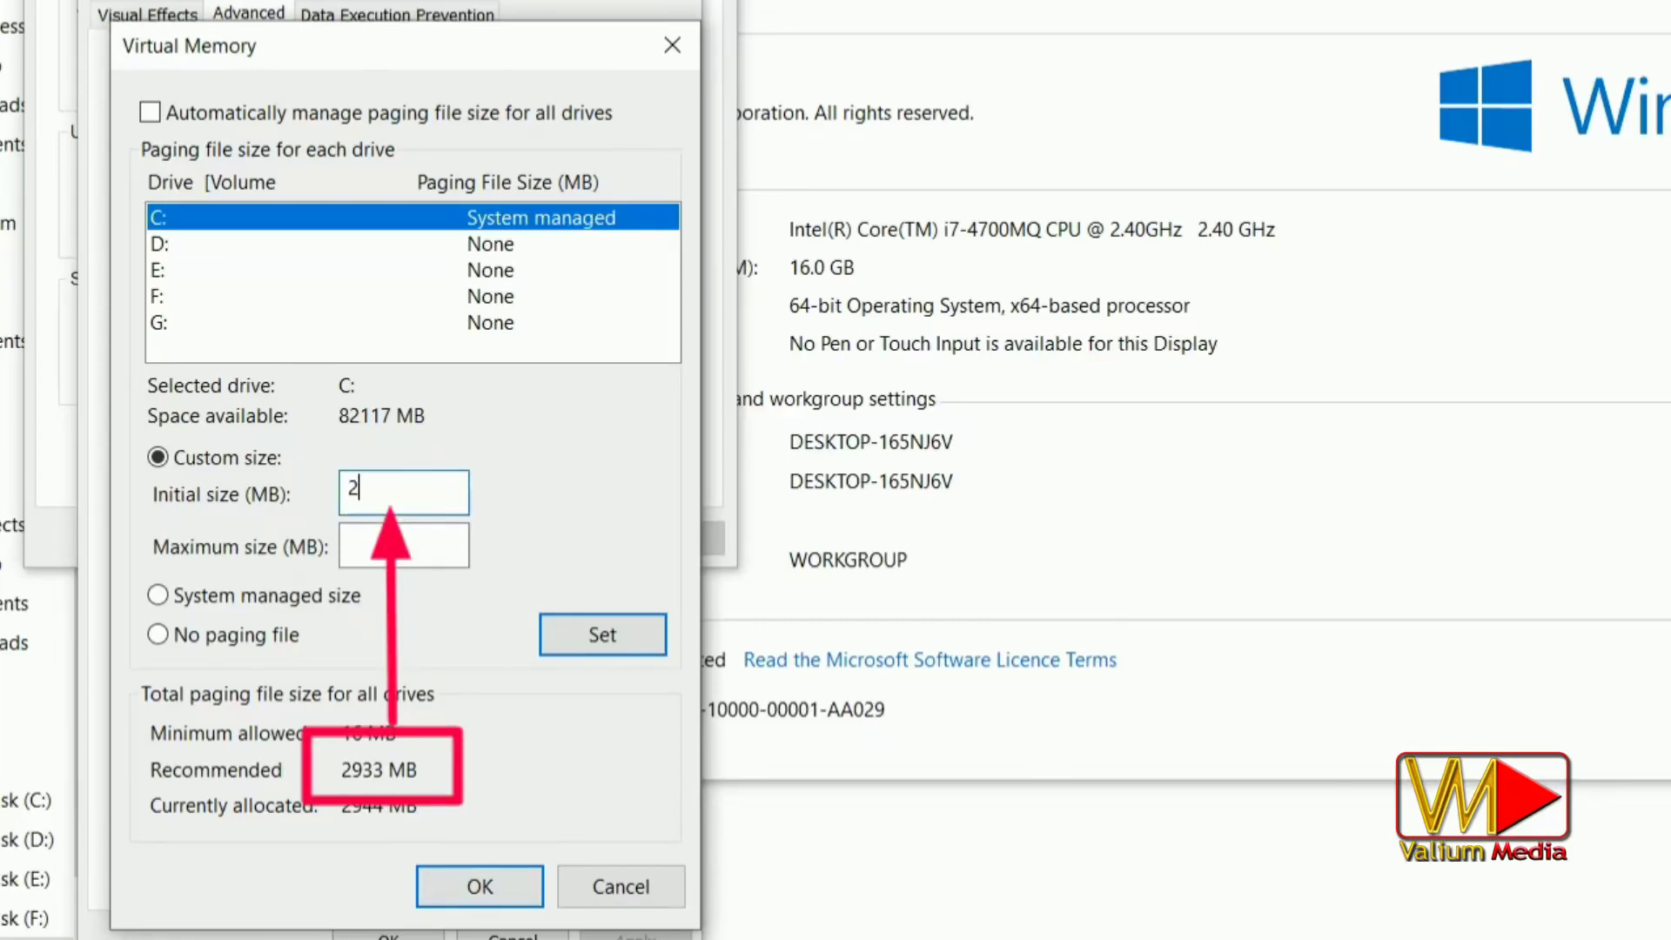
type("9")
type("33")
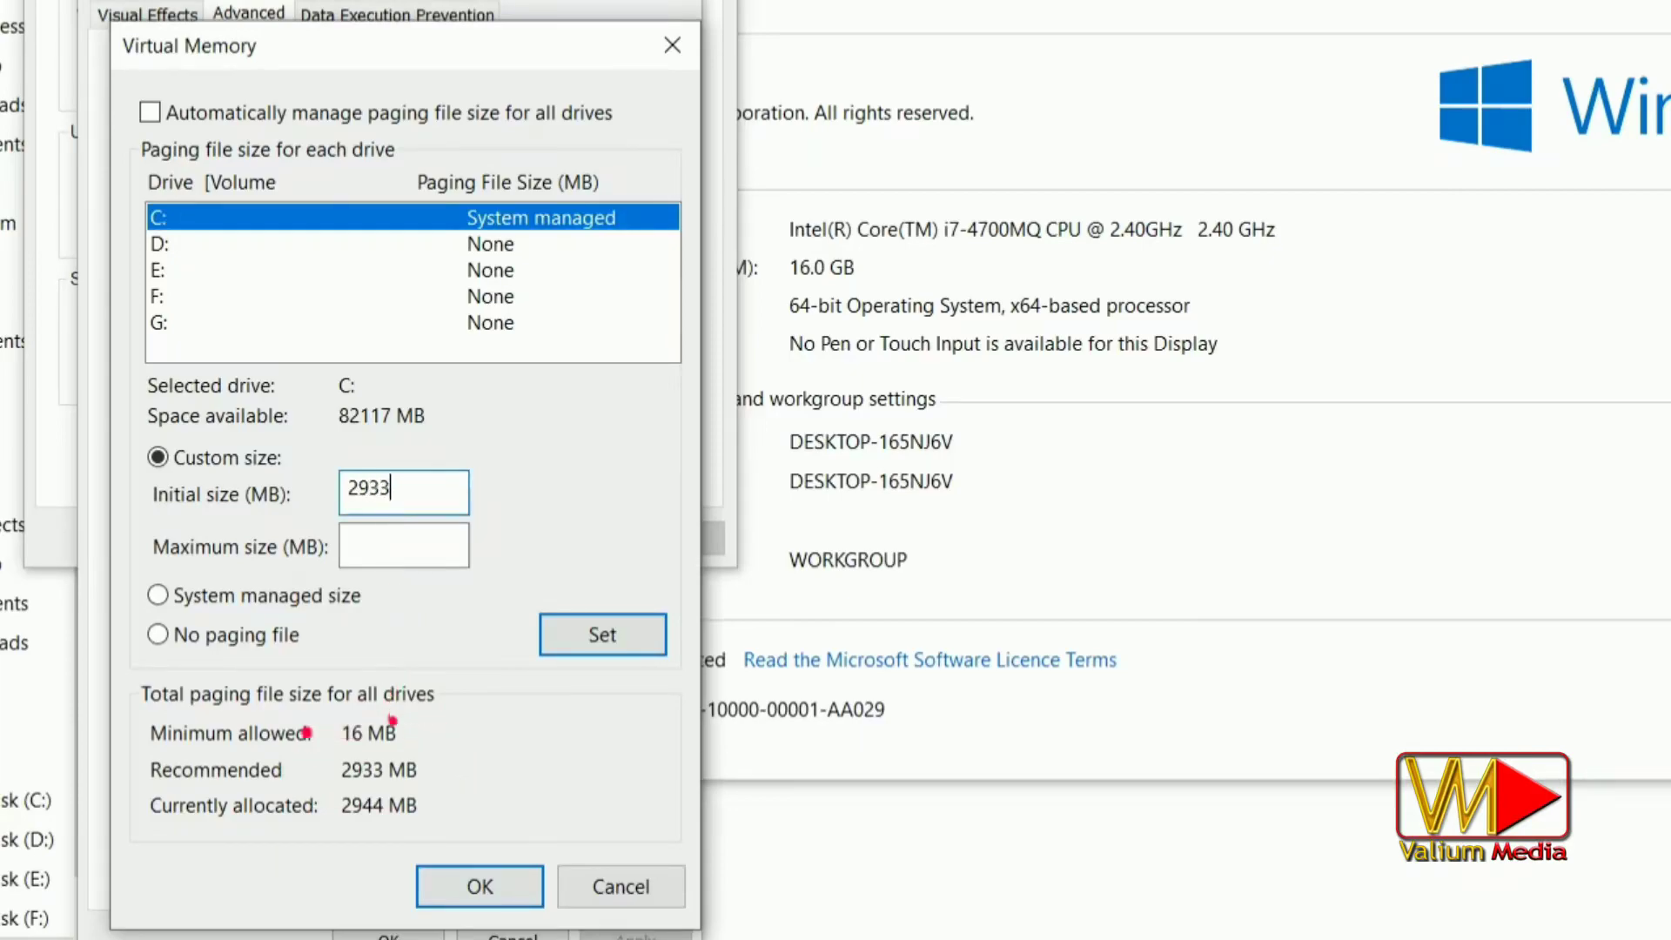
left_click(399, 549)
type("2")
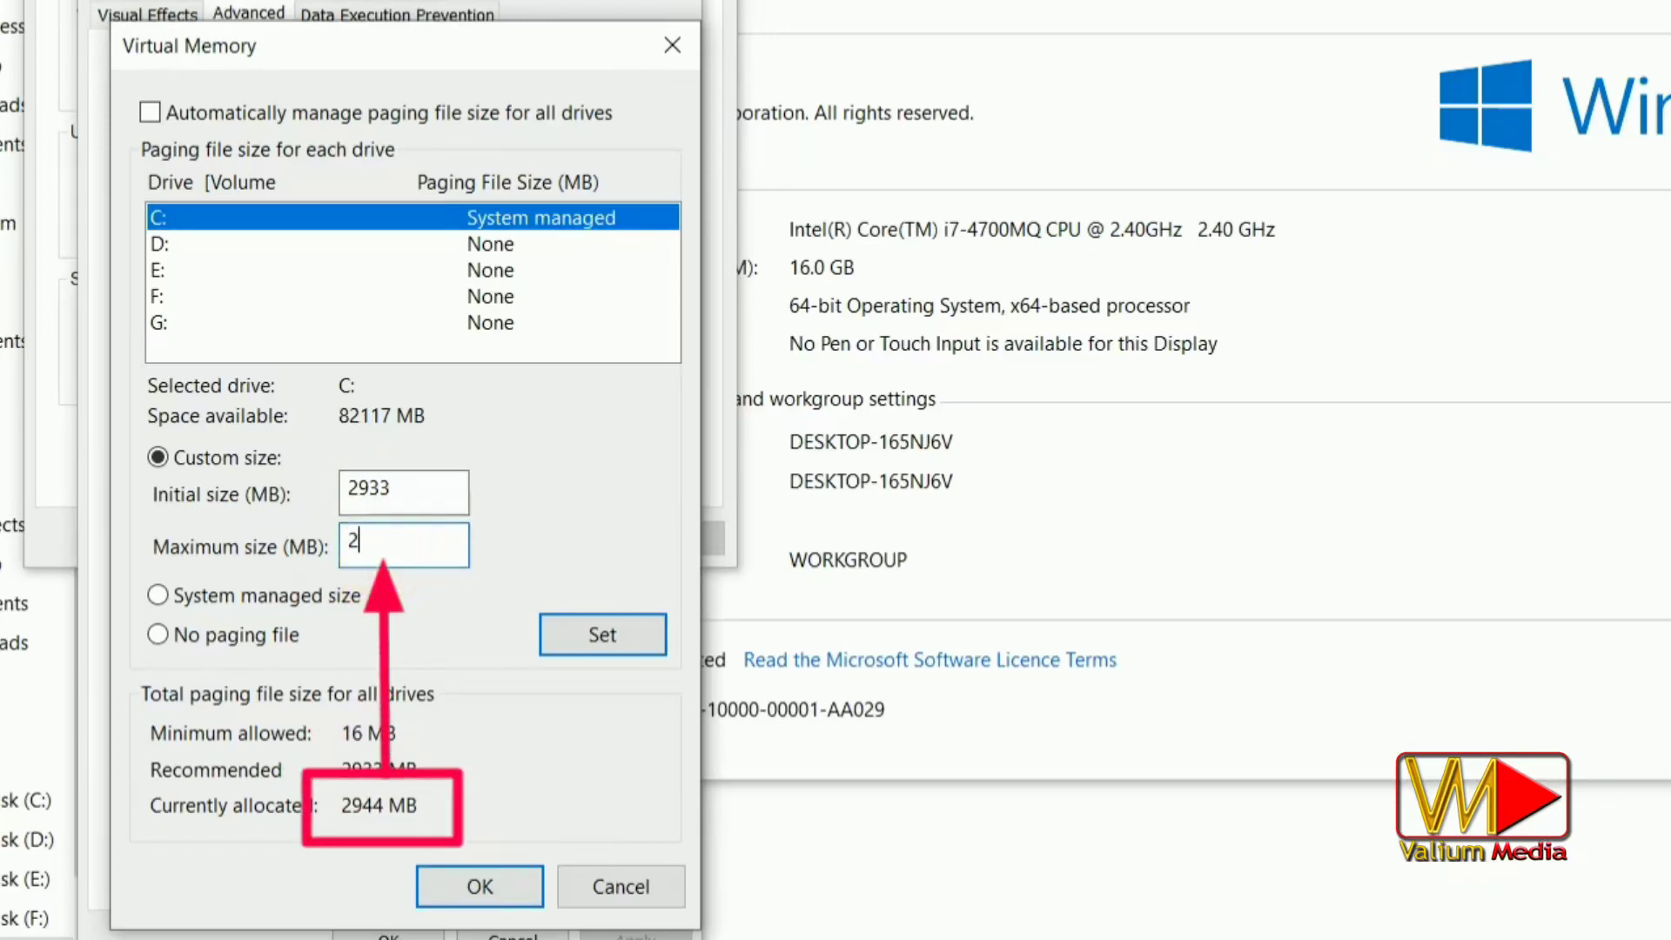
type("944")
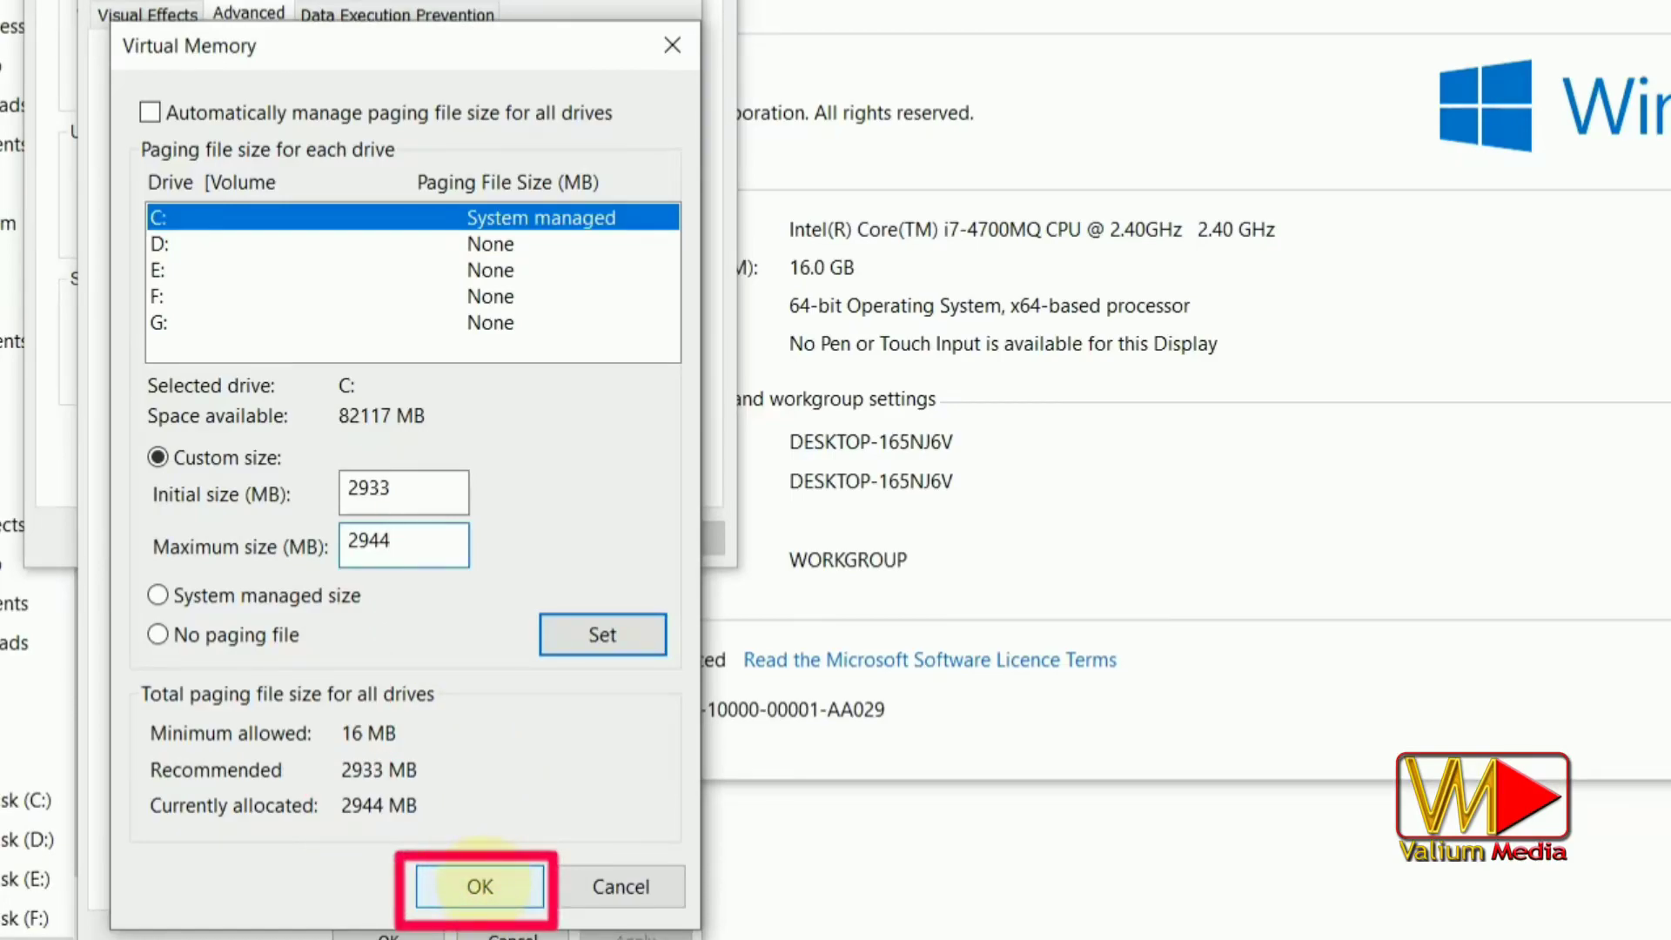
Accept the 2933–2944 MB paging file in Virtual Memory and dismiss the restart warning.
left_click(480, 887)
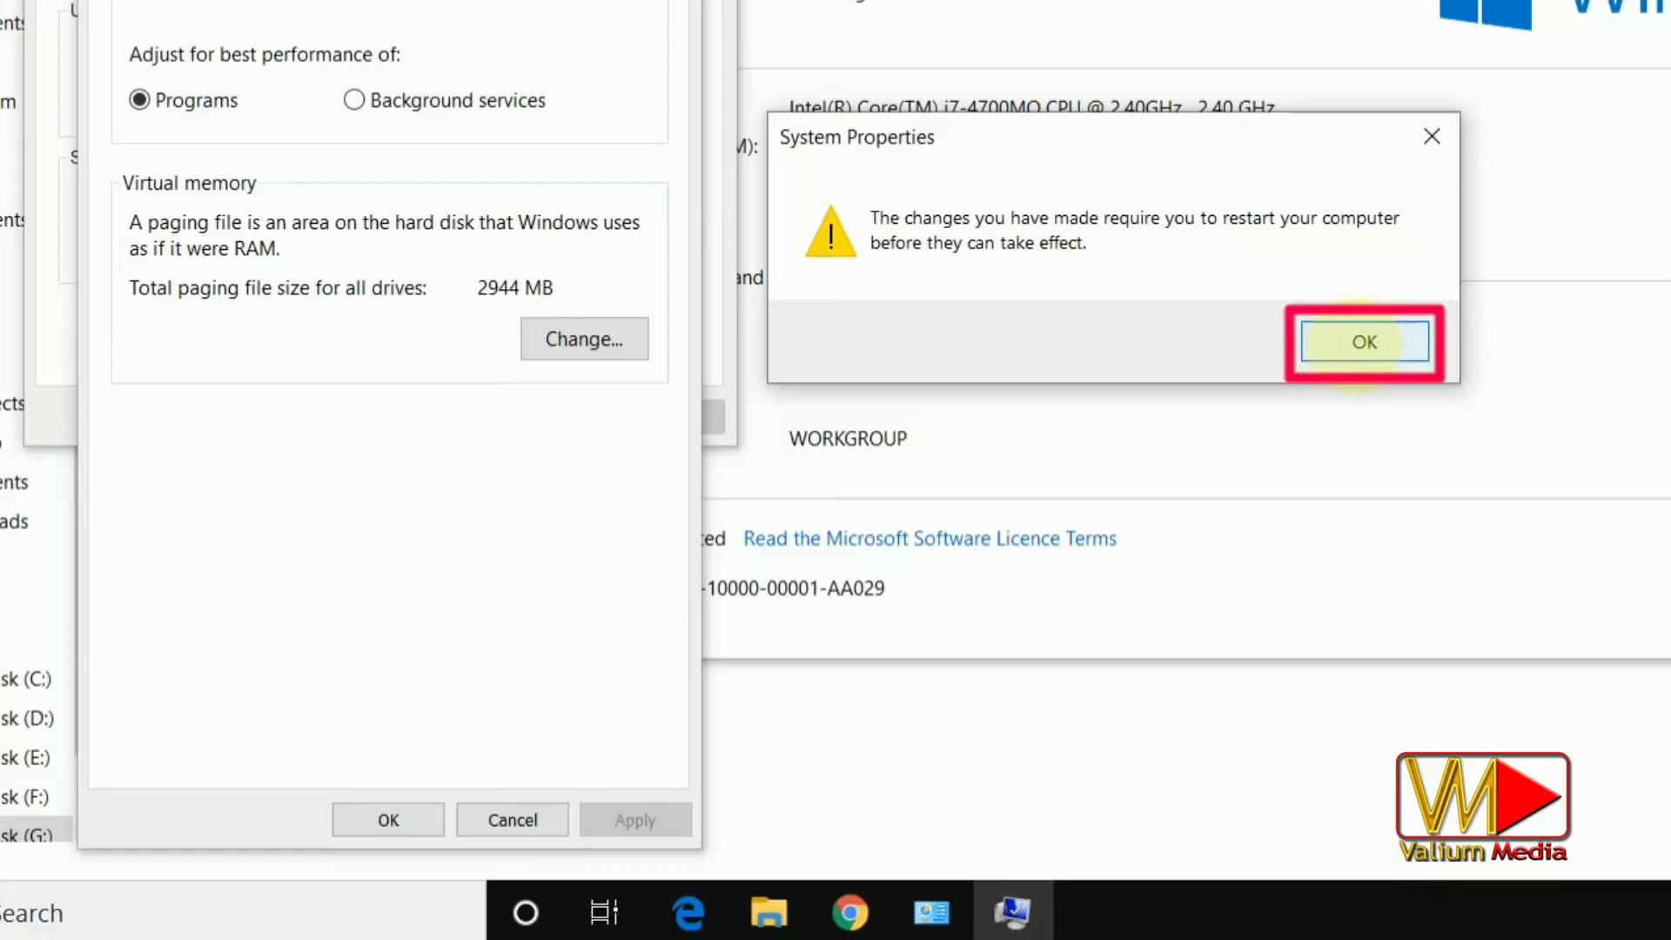
left_click(1365, 340)
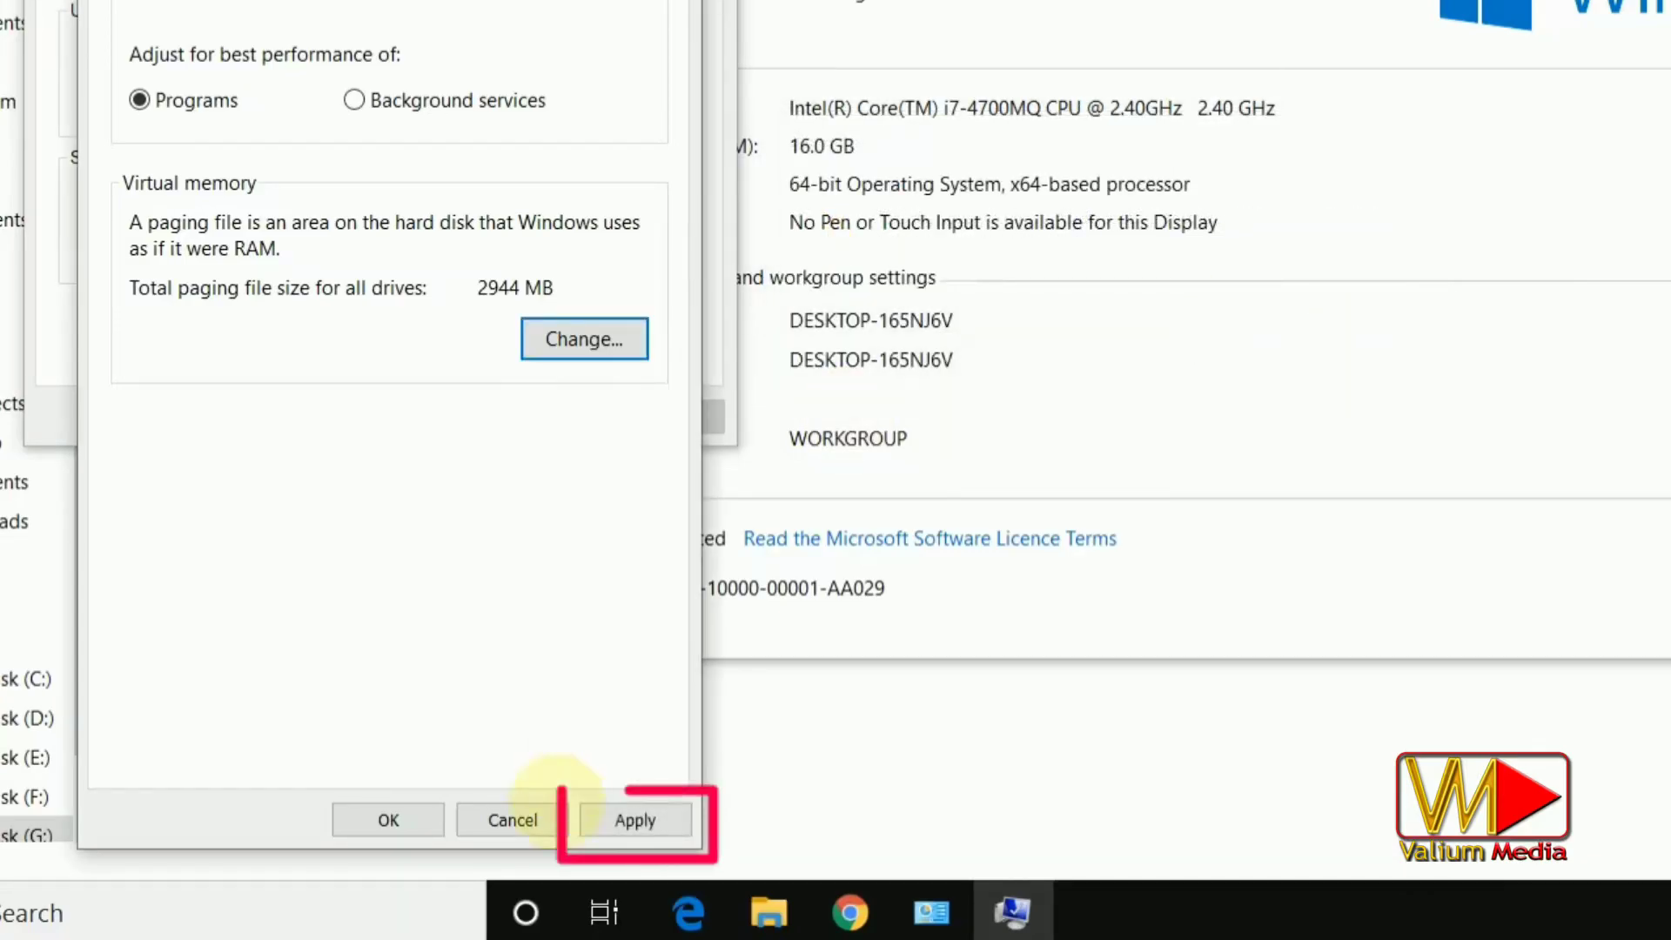